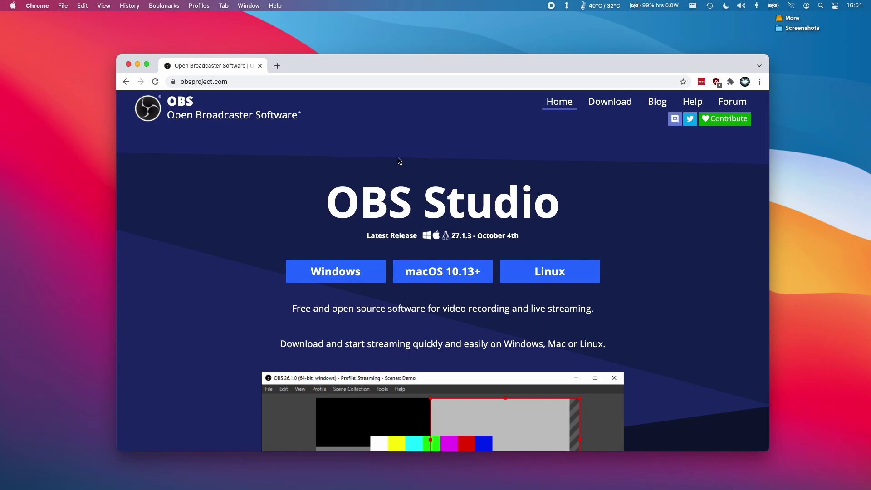
Step: Download the macOS 10.13+ installer obs-mac-27.1.3.dmg from obsproject.com
{"action": "left_click", "coordinate": [206, 82]}
{"action": "left_click", "coordinate": [251, 174]}
{"action": "left_click", "coordinate": [432, 279]}
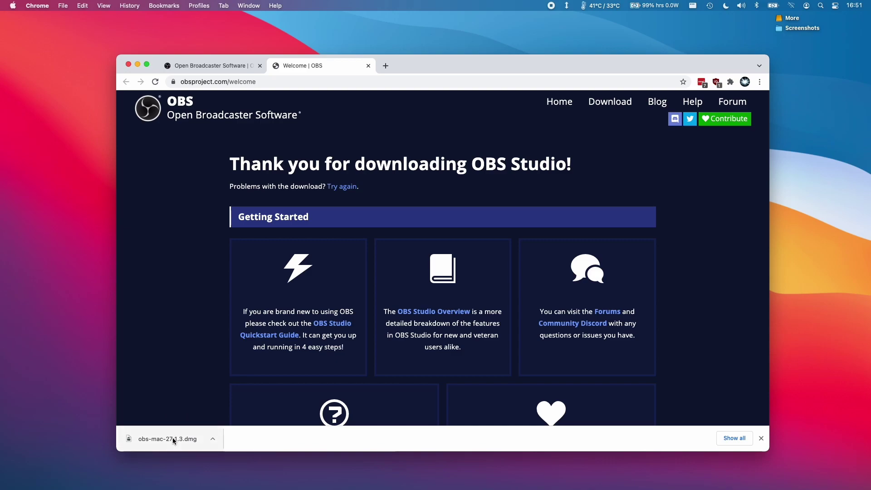
Step: Open the downloaded OBS disk image and copy OBS into the Applications folder
{"action": "left_click", "coordinate": [172, 439]}
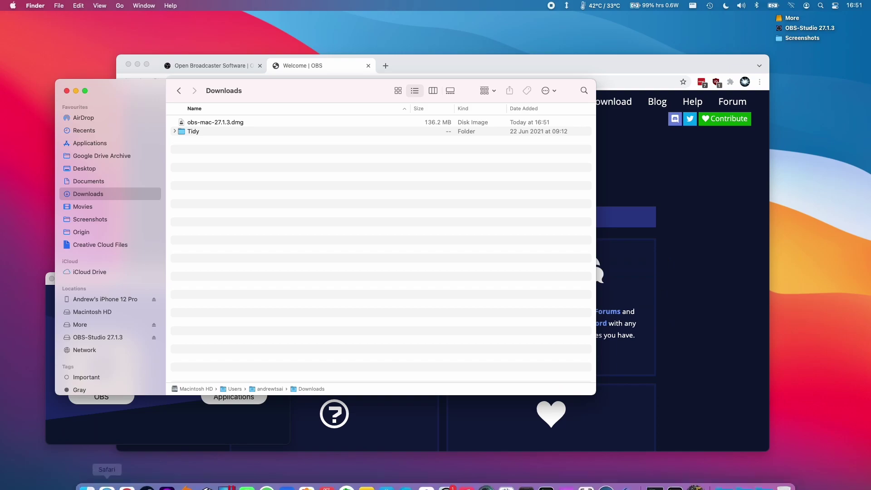
{"action": "mouse_move", "coordinate": [83, 483]}
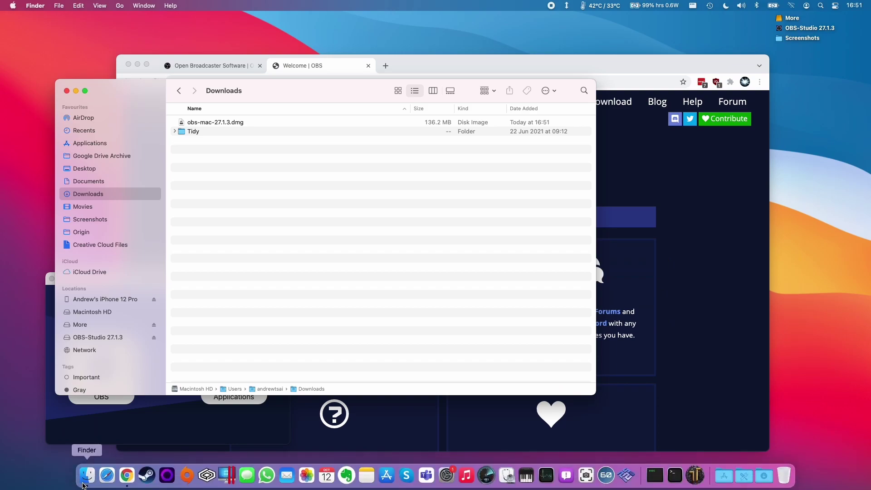
{"action": "left_click", "coordinate": [201, 123]}
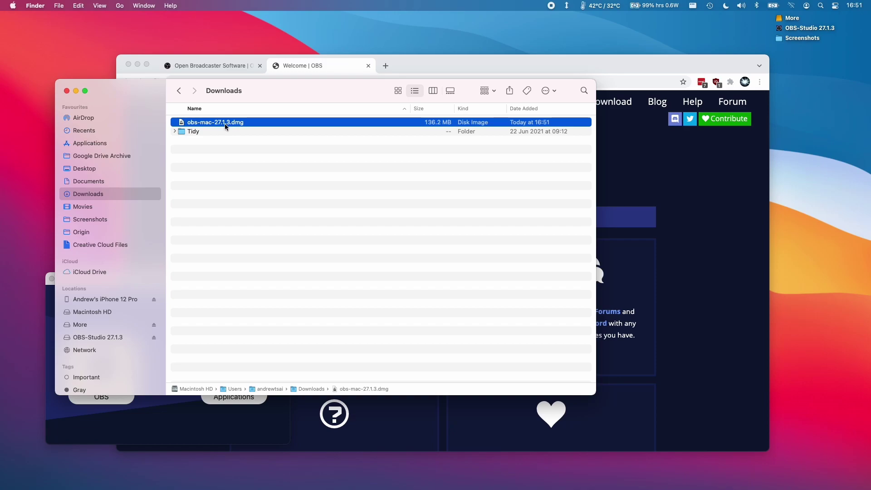
{"action": "key", "text": "super+w"}
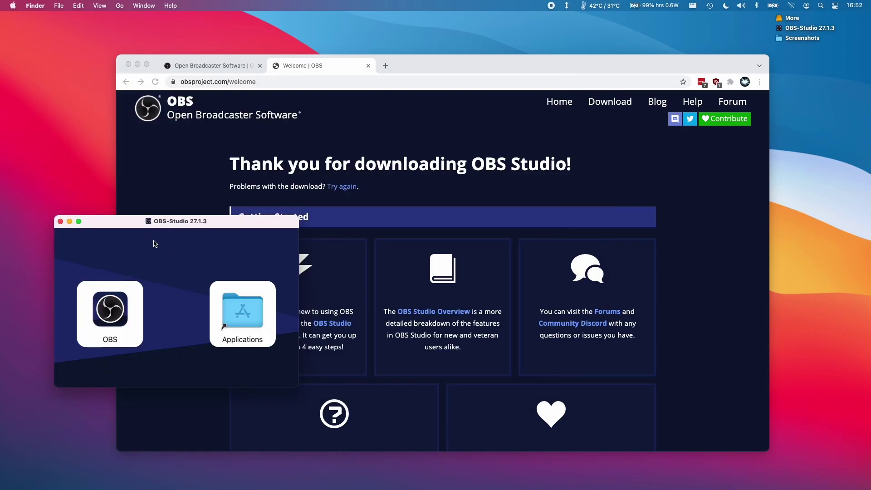
{"action": "left_click", "coordinate": [117, 309]}
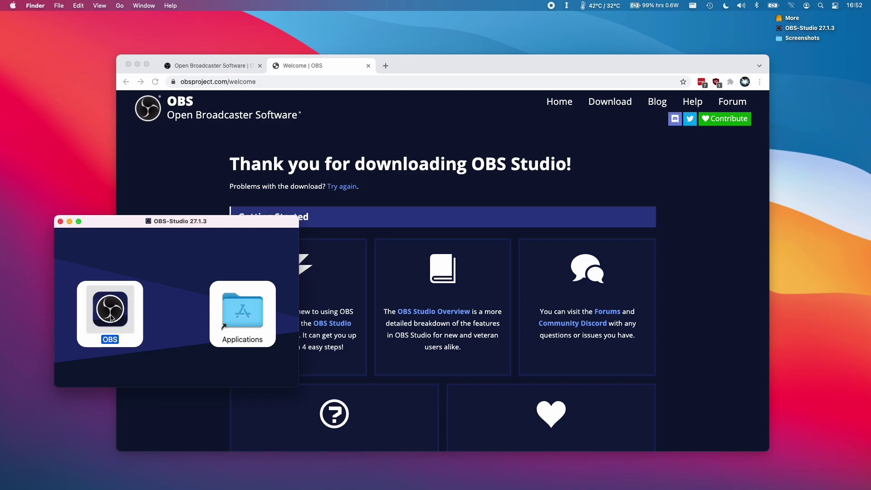
{"action": "left_click_drag", "start_coordinate": [112, 319], "coordinate": [265, 320]}
Step: Launch OBS from Applications and confirm the security prompt with Open
{"action": "key", "text": "super+shift+a"}
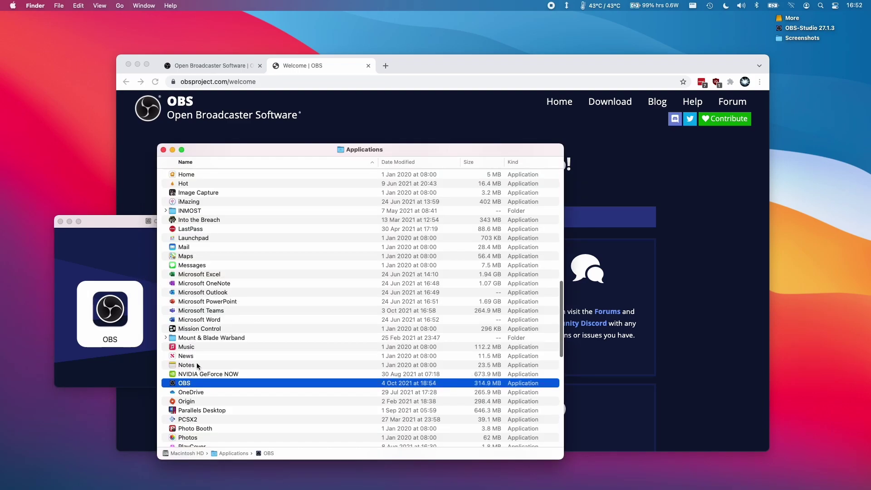
{"action": "double_click", "coordinate": [184, 384]}
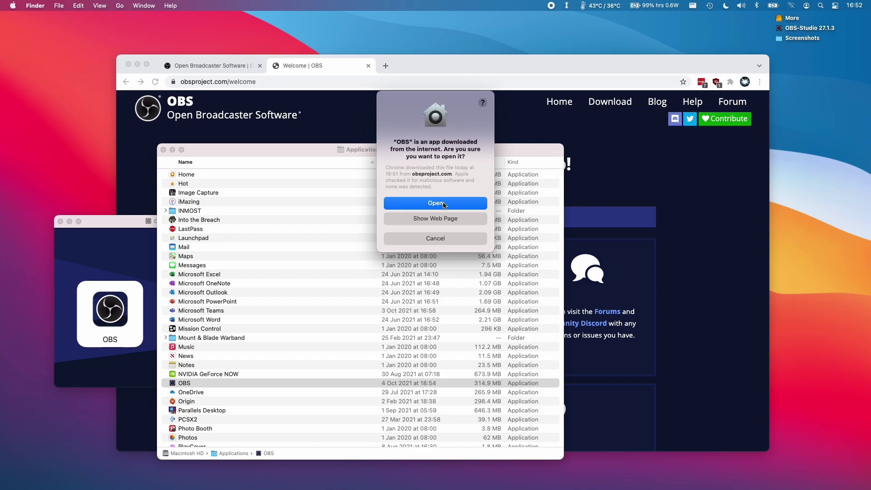
{"action": "left_click", "coordinate": [443, 204]}
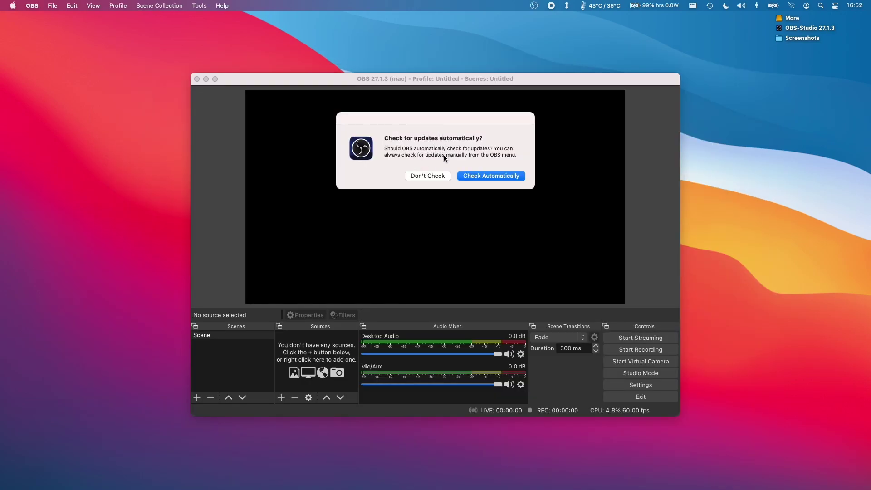
Step: Choose Check Automatically for updates, maximise OBS, and add a Display Capture source to Scene
{"action": "left_click", "coordinate": [481, 177]}
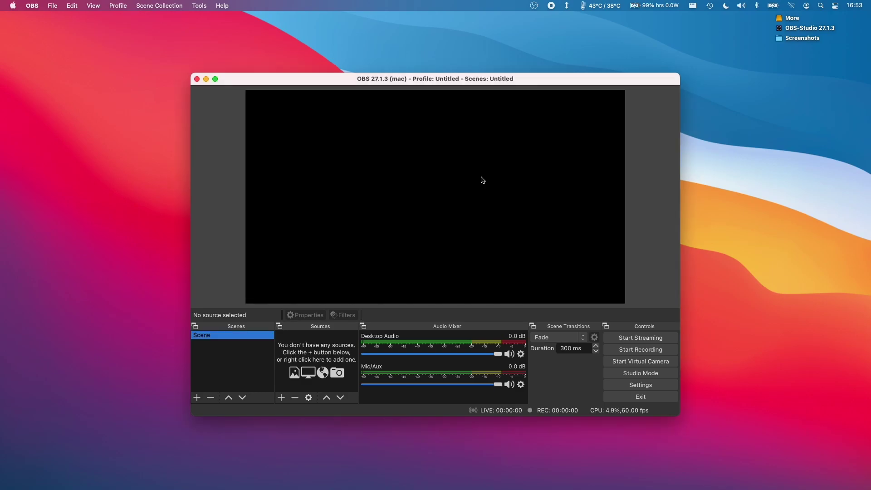
{"action": "double_click", "coordinate": [282, 79]}
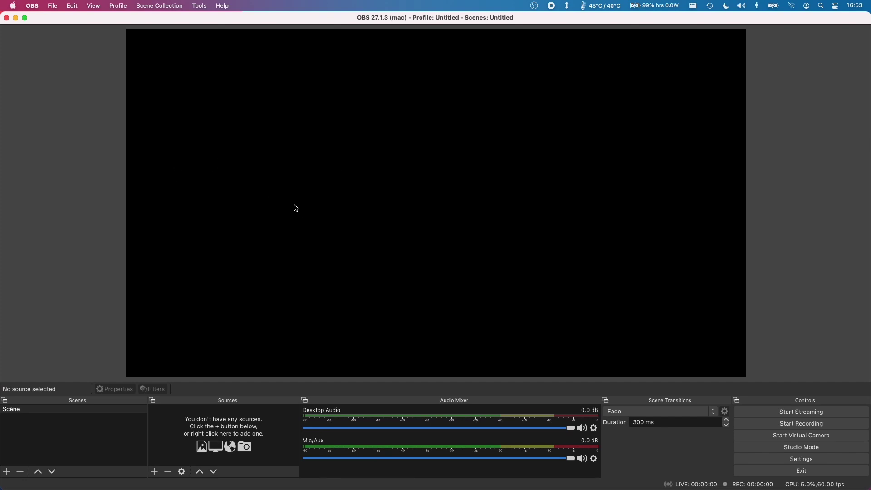
{"action": "left_click", "coordinate": [106, 428]}
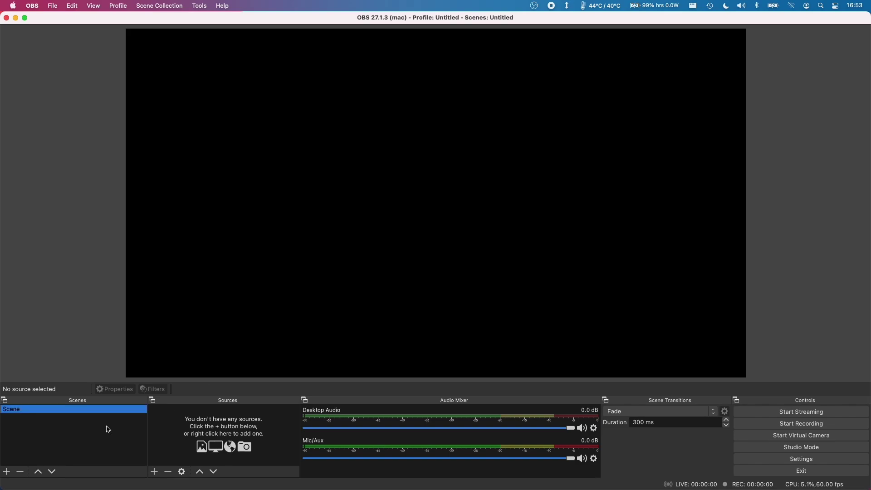
{"action": "left_click", "coordinate": [205, 416]}
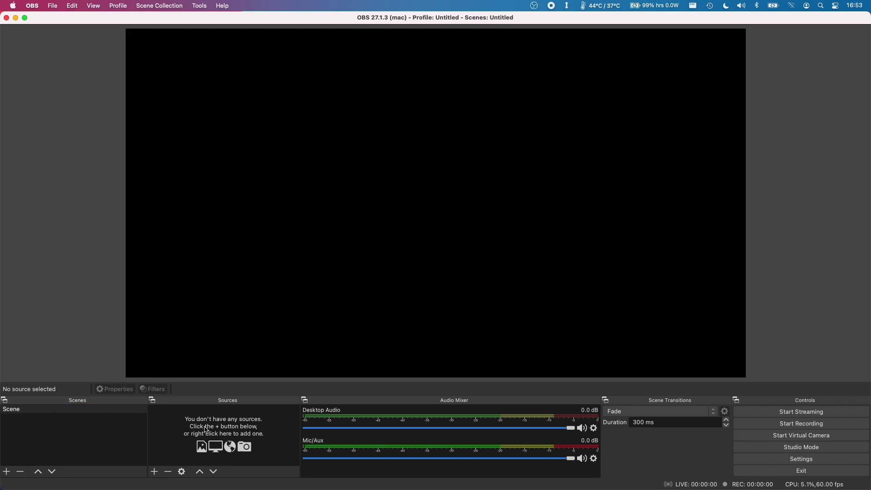
{"action": "left_click", "coordinate": [155, 471]}
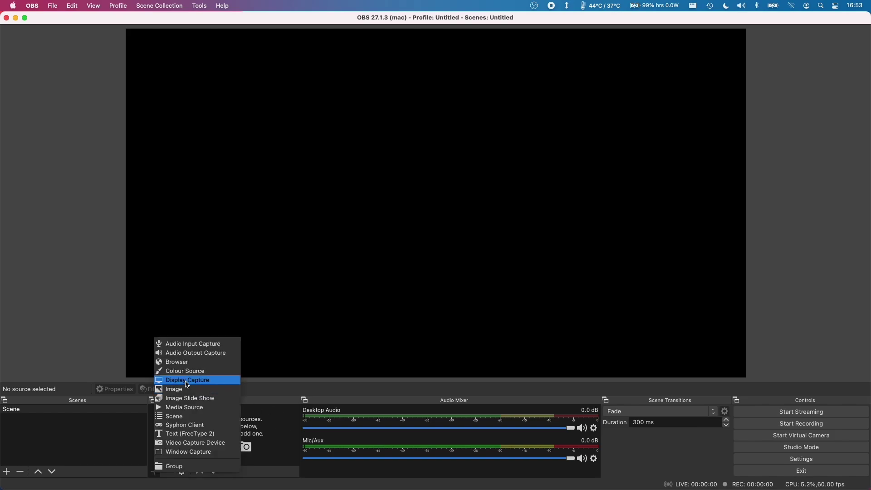
{"action": "left_click", "coordinate": [188, 381]}
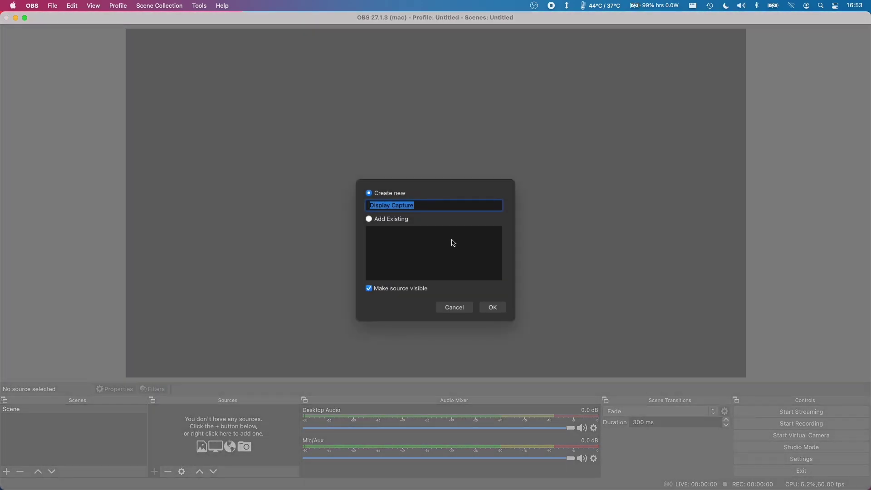
{"action": "left_click", "coordinate": [493, 306]}
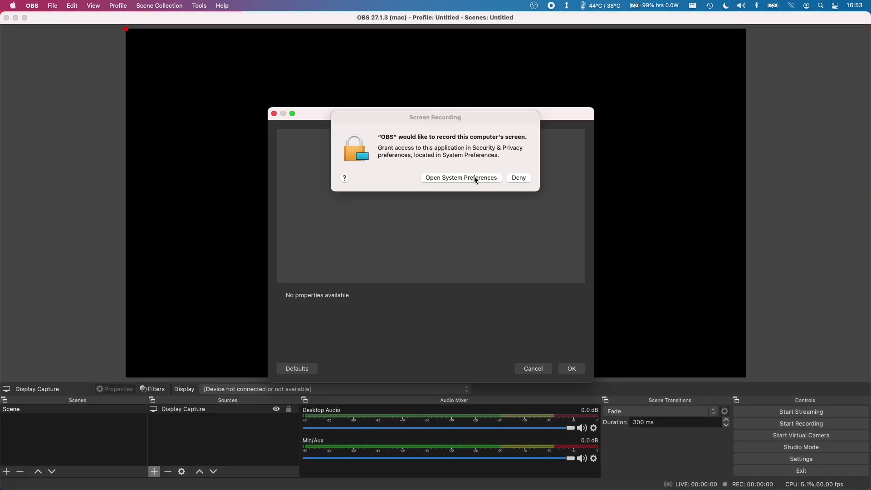
Step: Unlock Security & Privacy, tick OBS under Screen Recording, and choose Later for the restart
{"action": "left_click", "coordinate": [475, 178]}
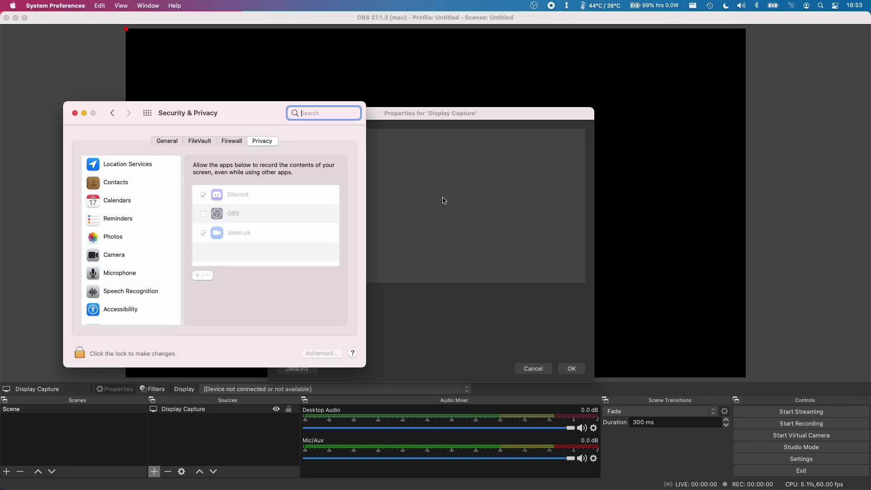
{"action": "left_click", "coordinate": [79, 355]}
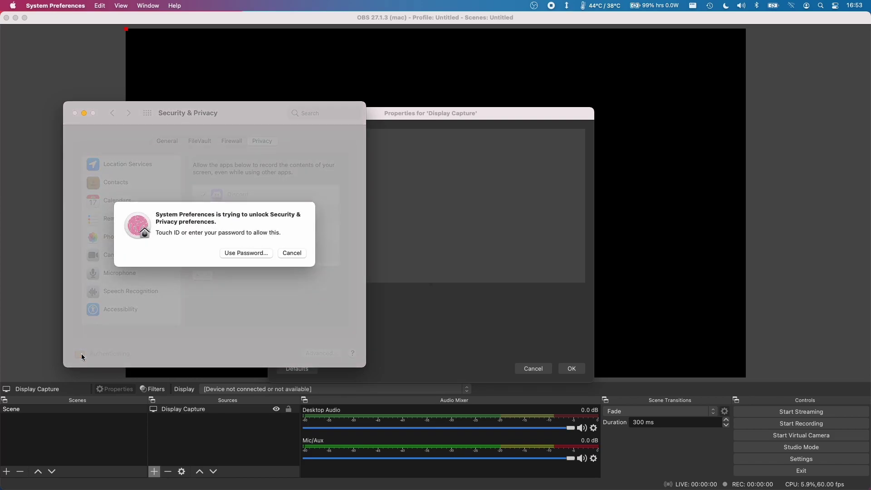
{"action": "left_click", "coordinate": [221, 214]}
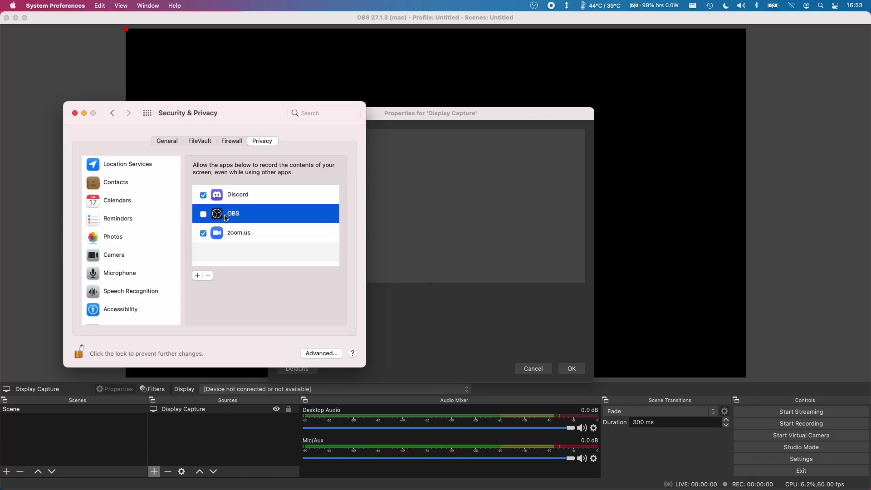
{"action": "left_click", "coordinate": [204, 216]}
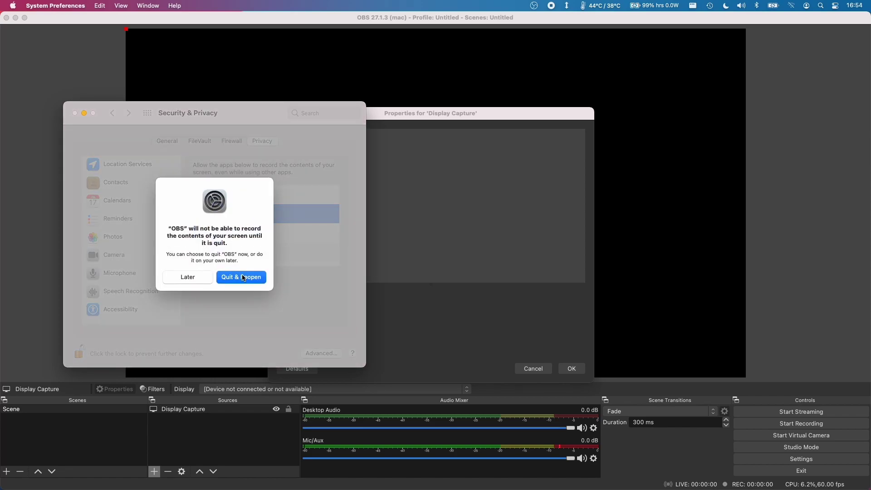
{"action": "left_click", "coordinate": [188, 276]}
{"action": "key", "text": "super+q"}
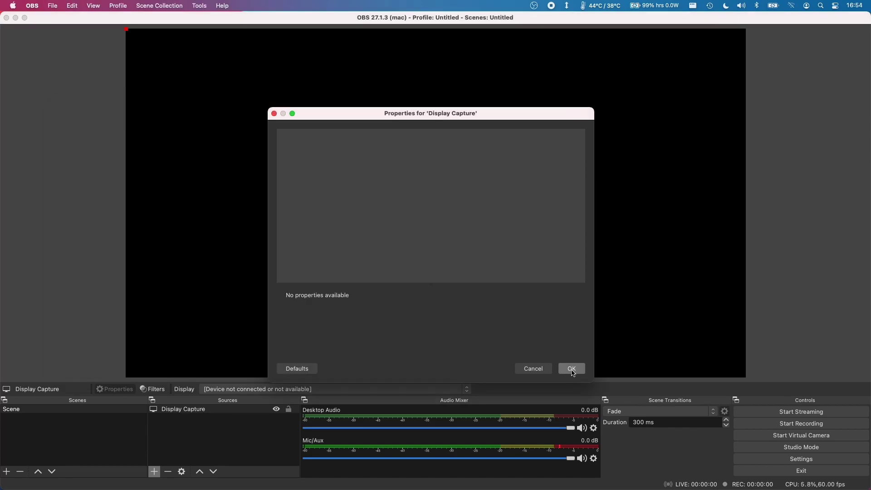
Step: Confirm the Display Capture properties and quit OBS so the permission takes effect
{"action": "left_click", "coordinate": [571, 368]}
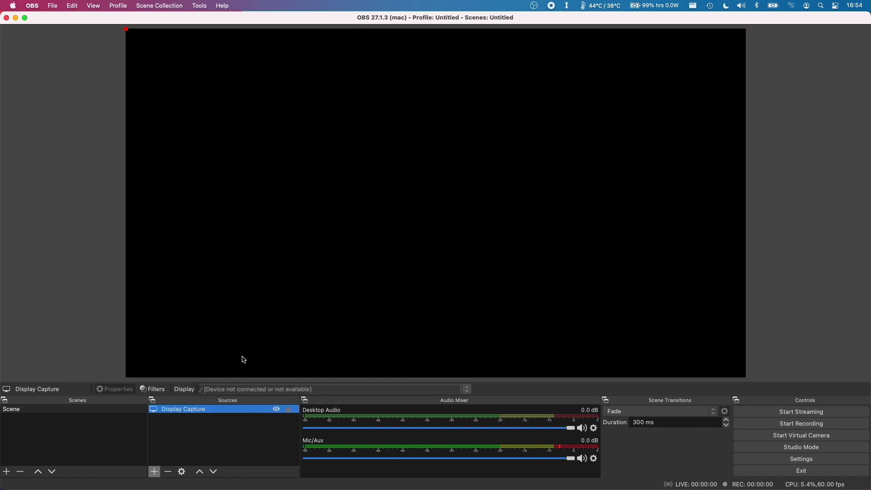
{"action": "left_click", "coordinate": [29, 9]}
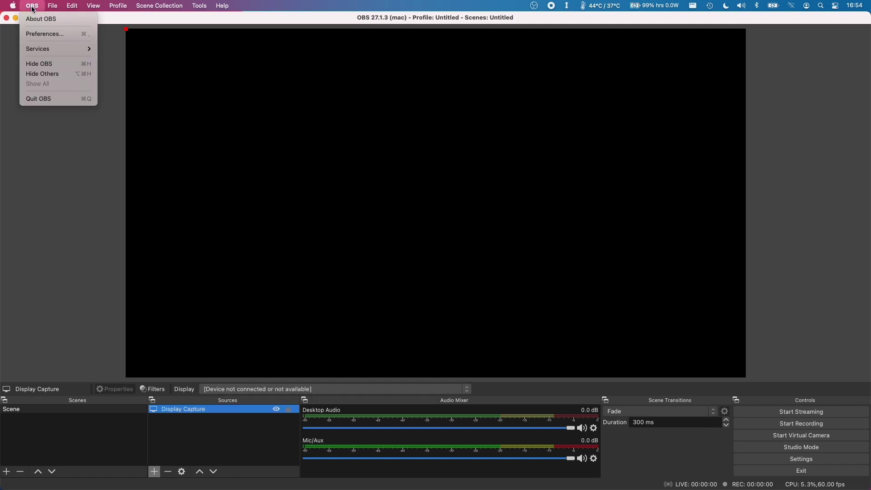
{"action": "left_click", "coordinate": [43, 99]}
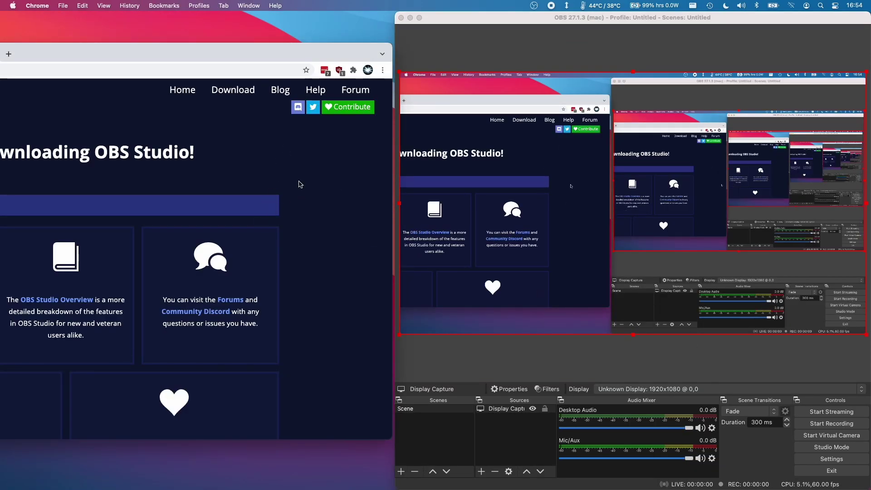
Step: Arrange Chrome on the left and the relaunched OBS window on the right
{"action": "left_click_drag", "start_coordinate": [284, 57], "coordinate": [246, 48]}
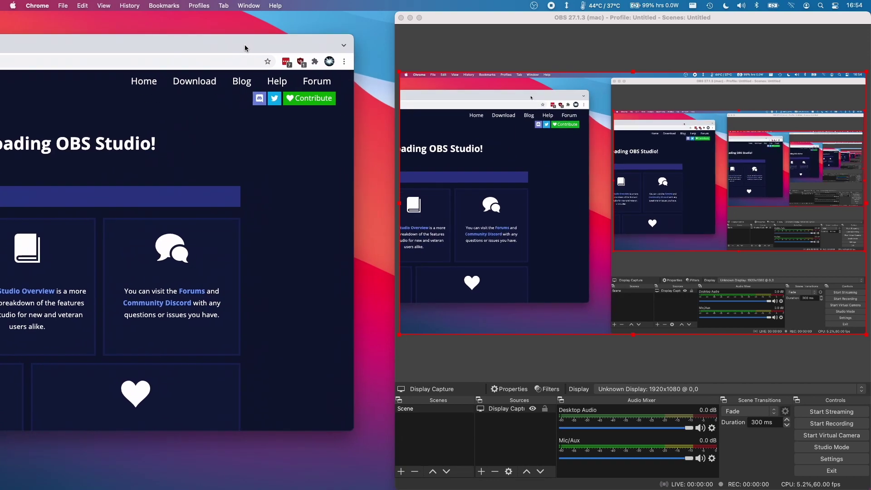
{"action": "left_click", "coordinate": [410, 69]}
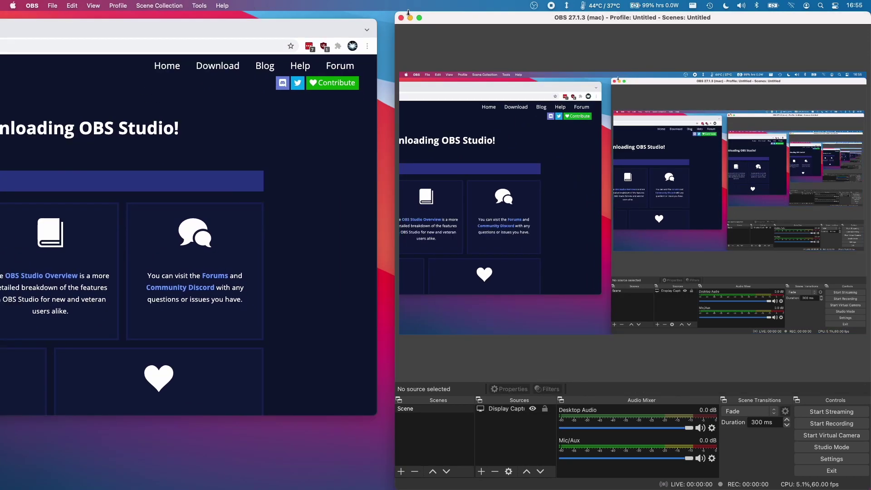
{"action": "left_click", "coordinate": [410, 17]}
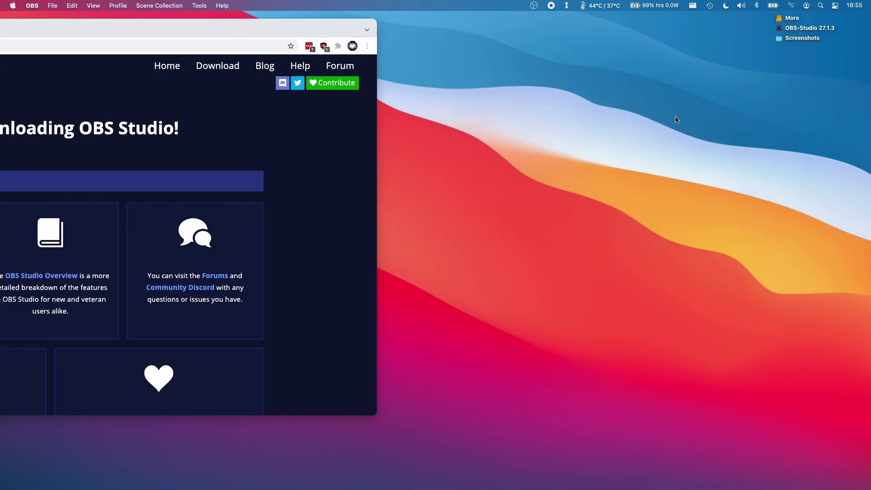
{"action": "left_click", "coordinate": [635, 474]}
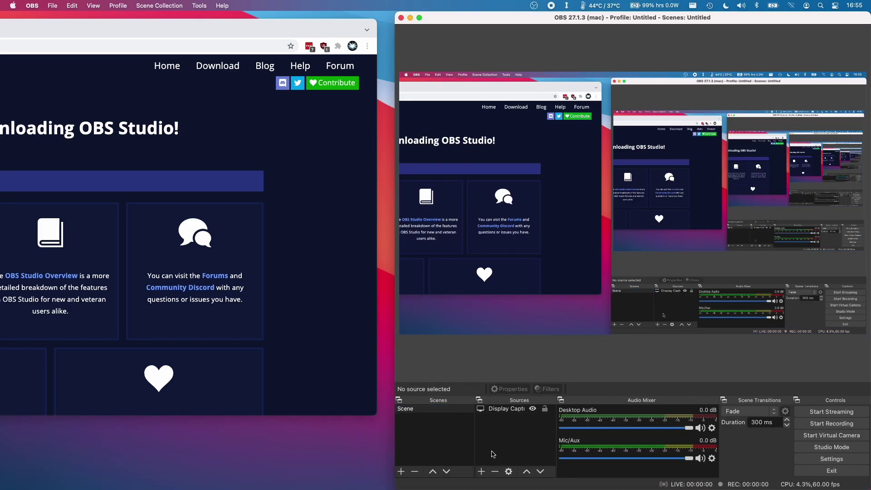
Step: Create an Audio Input Capture source, initially picking BlackHole 2ch as the device
{"action": "left_click", "coordinate": [481, 472]}
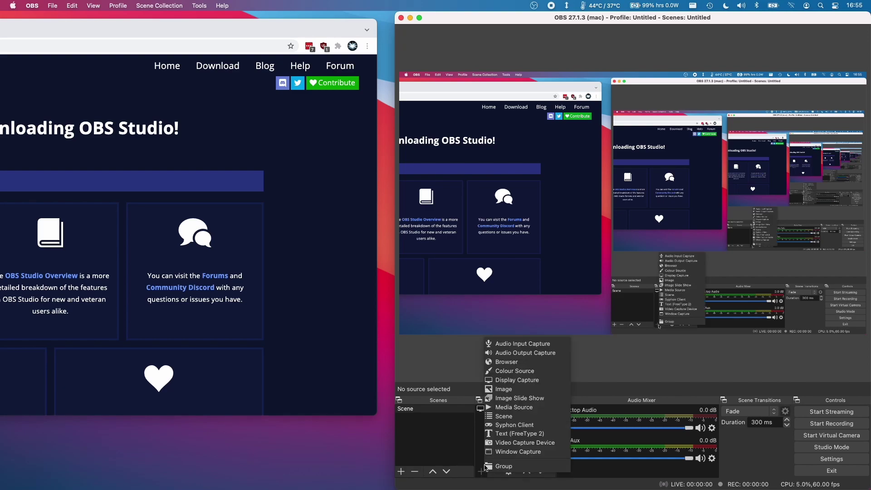
{"action": "left_click", "coordinate": [527, 349]}
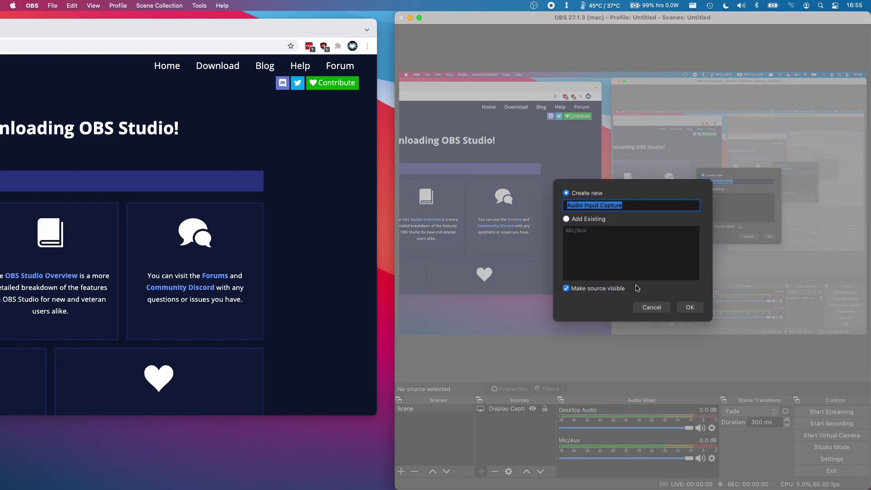
{"action": "left_click", "coordinate": [689, 307]}
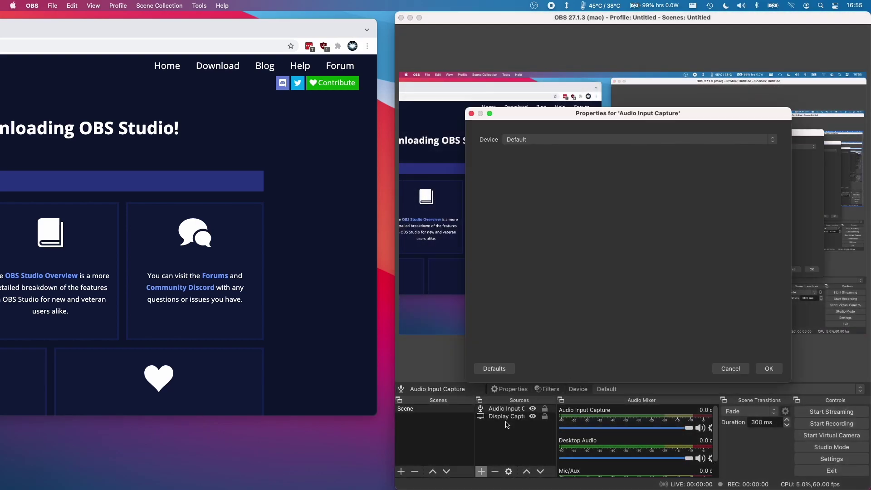
{"action": "left_click", "coordinate": [546, 145]}
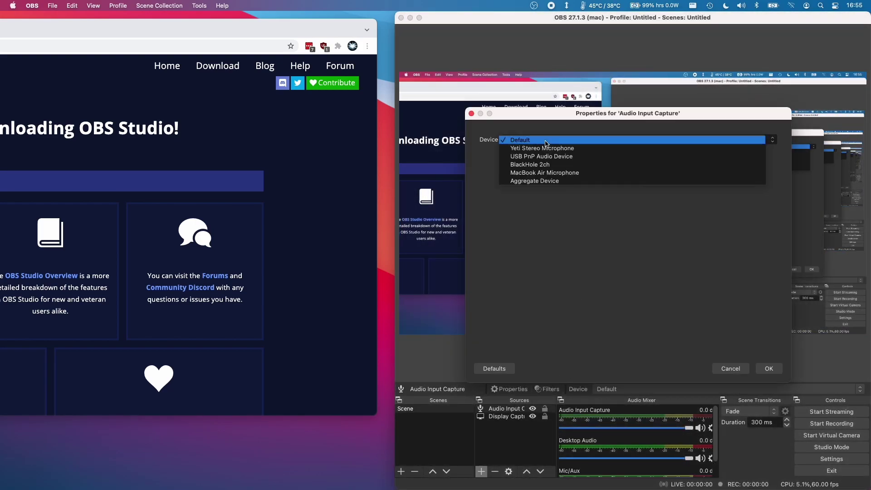
{"action": "left_click", "coordinate": [535, 165]}
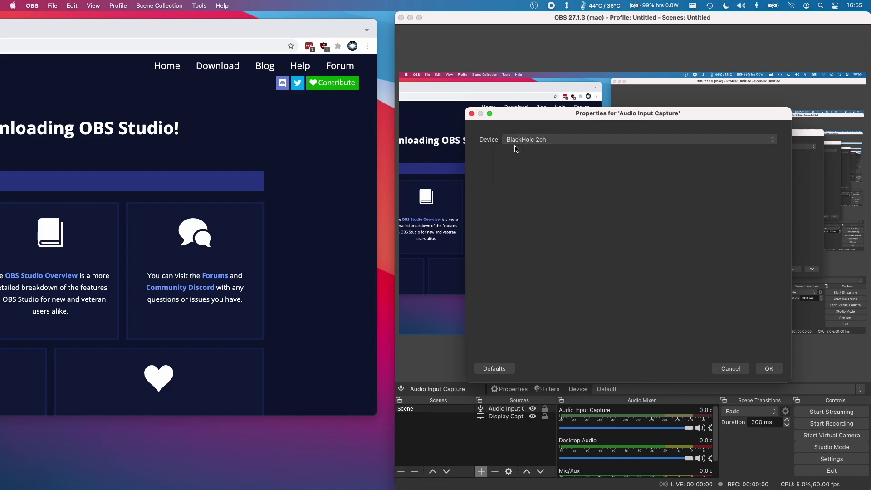
Step: Move the browser window aside, then switch the device to MacBook Air Microphone and confirm
{"action": "left_click", "coordinate": [522, 142]}
{"action": "left_click", "coordinate": [524, 145]}
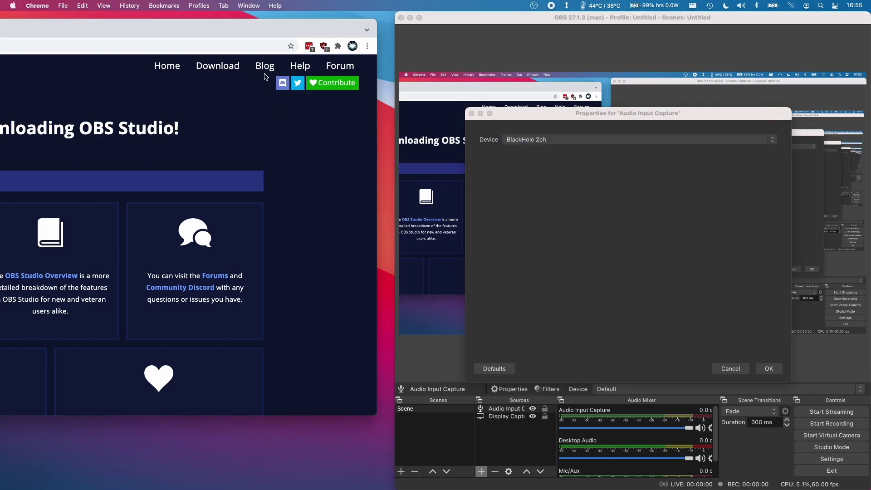
{"action": "left_click_drag", "start_coordinate": [261, 26], "coordinate": [228, 77]}
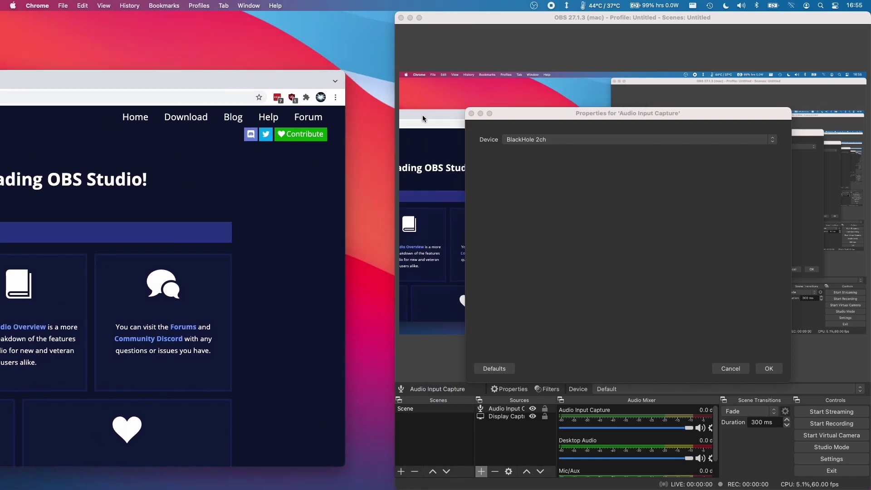
{"action": "left_click", "coordinate": [520, 139]}
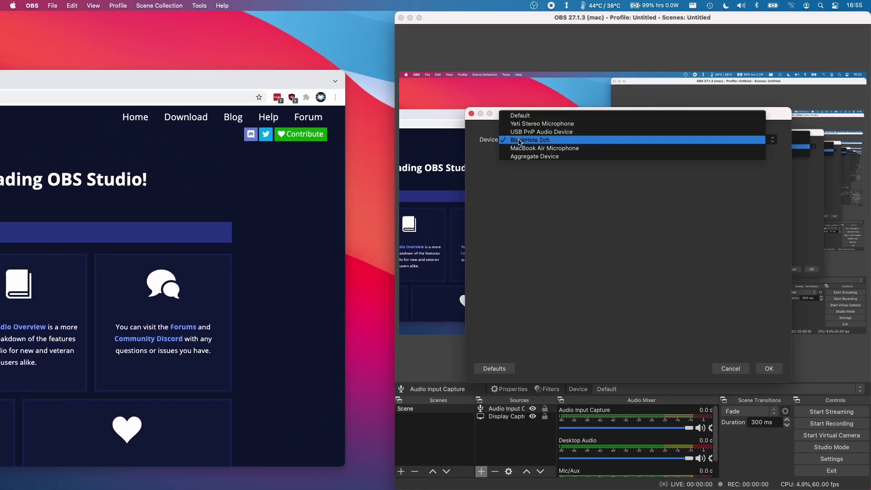
{"action": "left_click", "coordinate": [519, 141]}
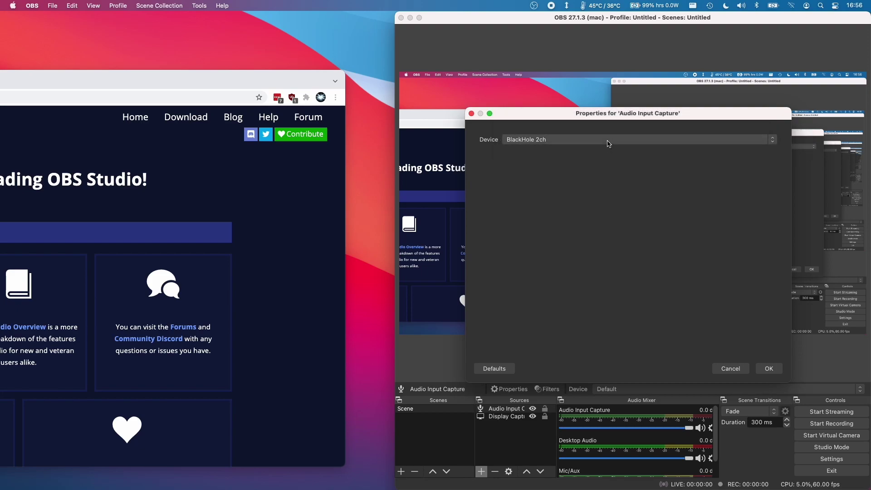
{"action": "left_click", "coordinate": [608, 140]}
{"action": "left_click", "coordinate": [595, 148]}
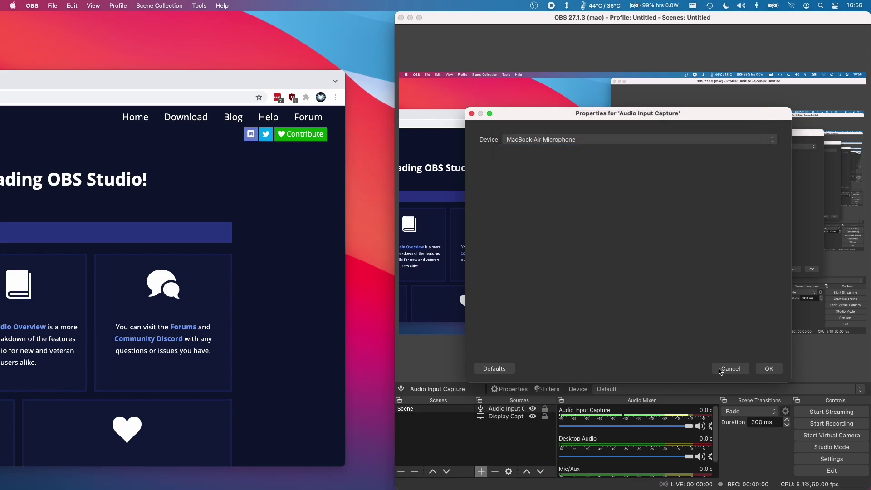
{"action": "key", "text": "Return"}
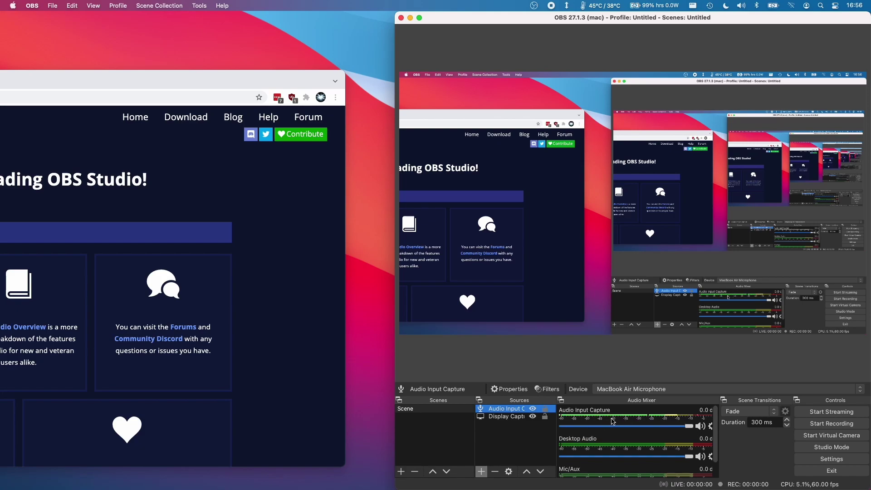
{"action": "left_click", "coordinate": [504, 436]}
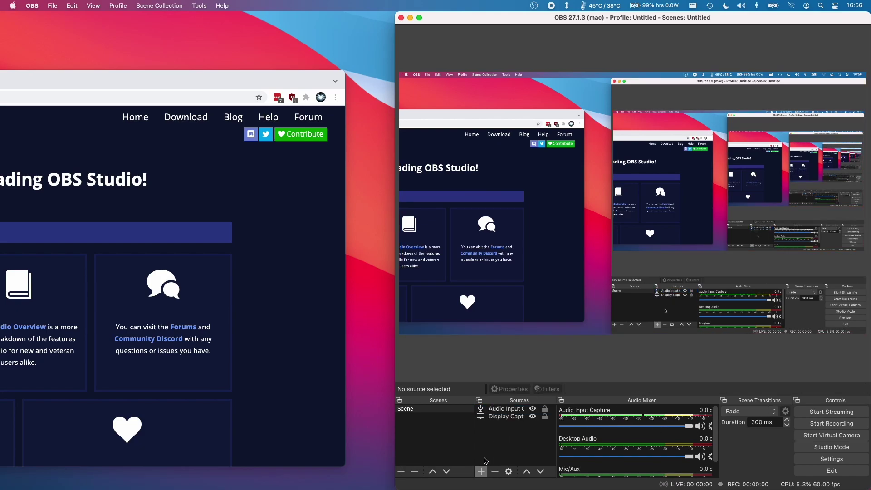
Step: Add a Video Capture Device source using the FaceTime HD Camera at 1280x720, allowing camera access
{"action": "left_click", "coordinate": [481, 471]}
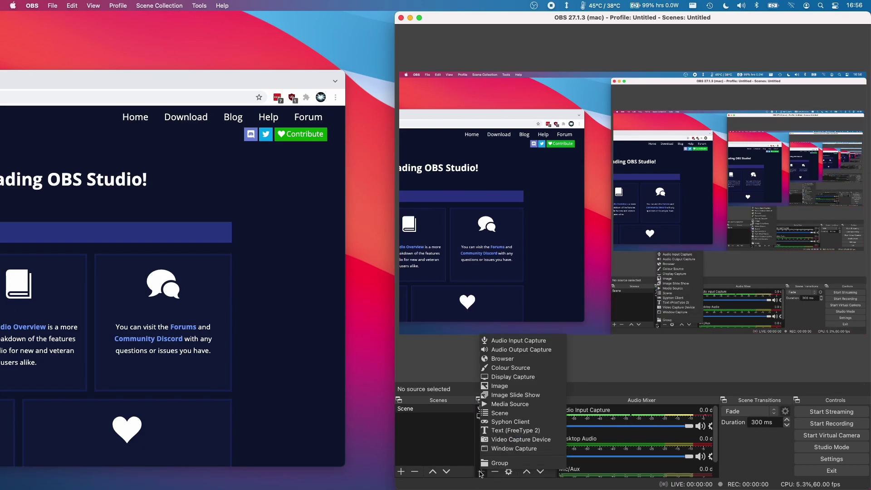
{"action": "left_click", "coordinate": [515, 440]}
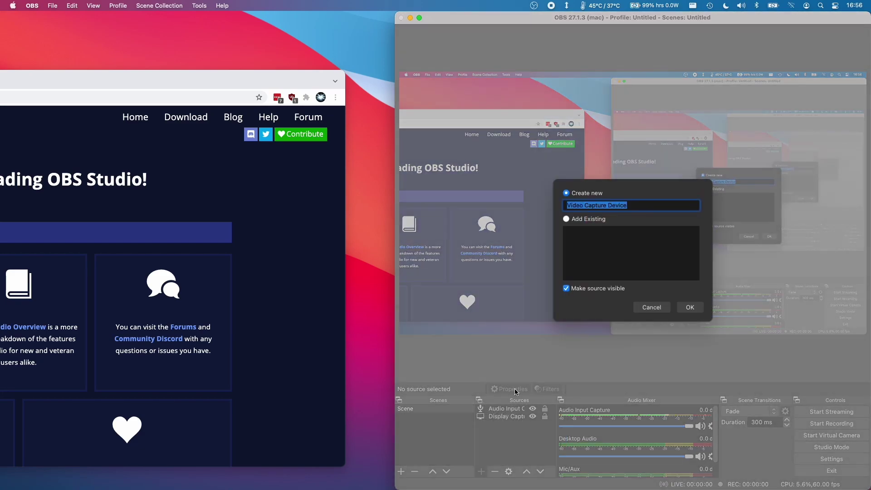
{"action": "left_click", "coordinate": [598, 220]}
{"action": "left_click", "coordinate": [596, 194]}
{"action": "left_click", "coordinate": [687, 307]}
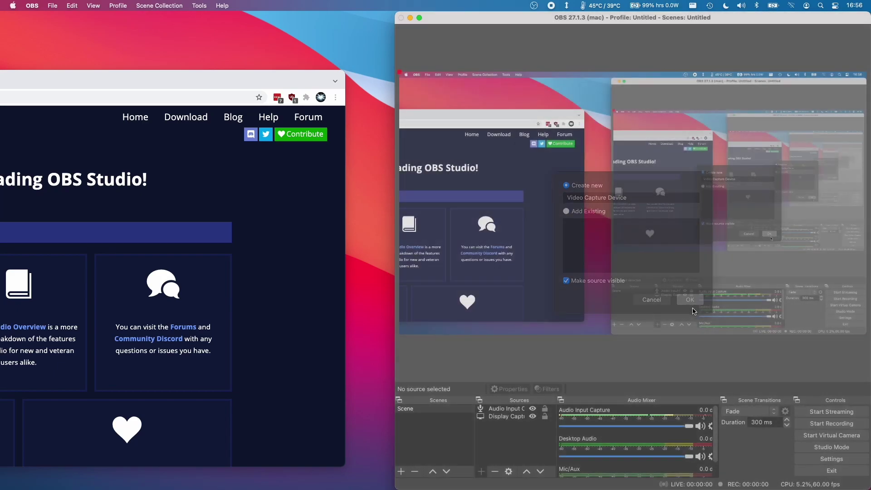
{"action": "left_click", "coordinate": [536, 296]}
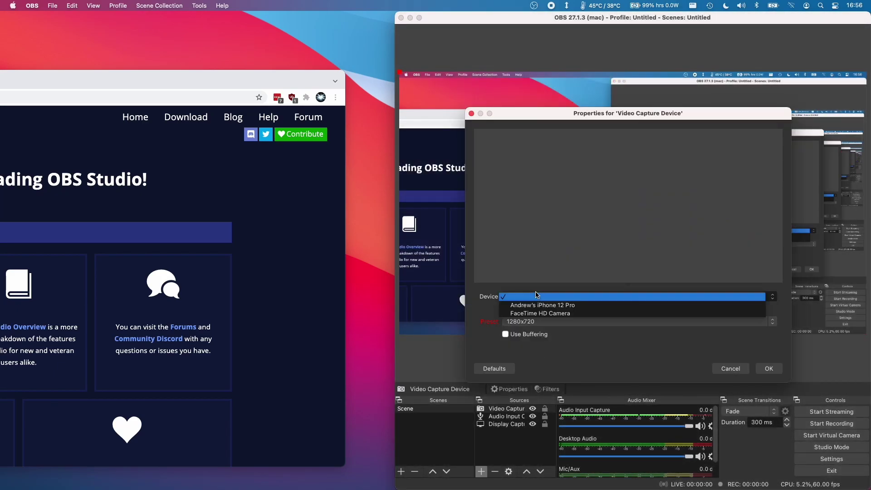
{"action": "left_click", "coordinate": [521, 316]}
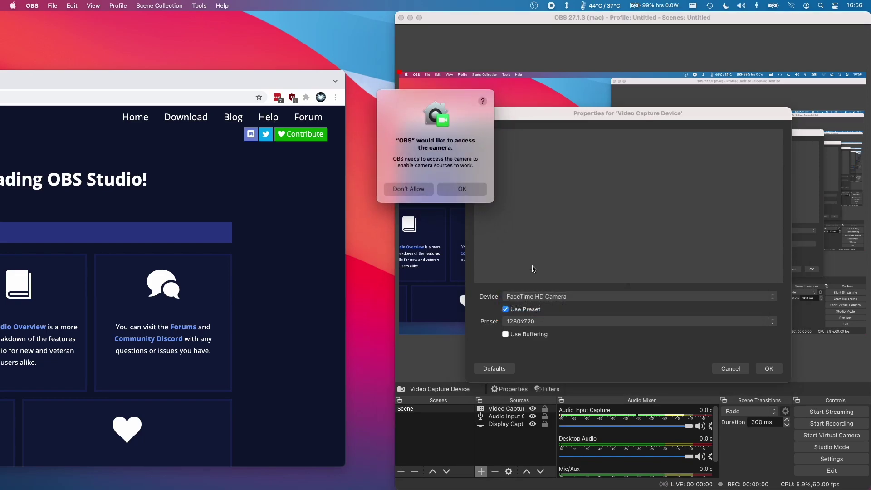
{"action": "left_click", "coordinate": [457, 192]}
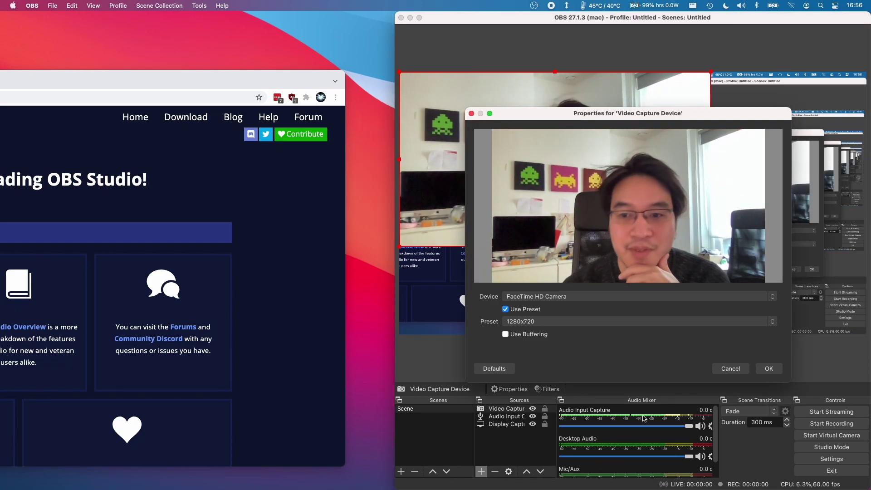
Step: Confirm the webcam settings, scale the feed down and drag it to the canvas's top-right corner
{"action": "left_click", "coordinate": [769, 368]}
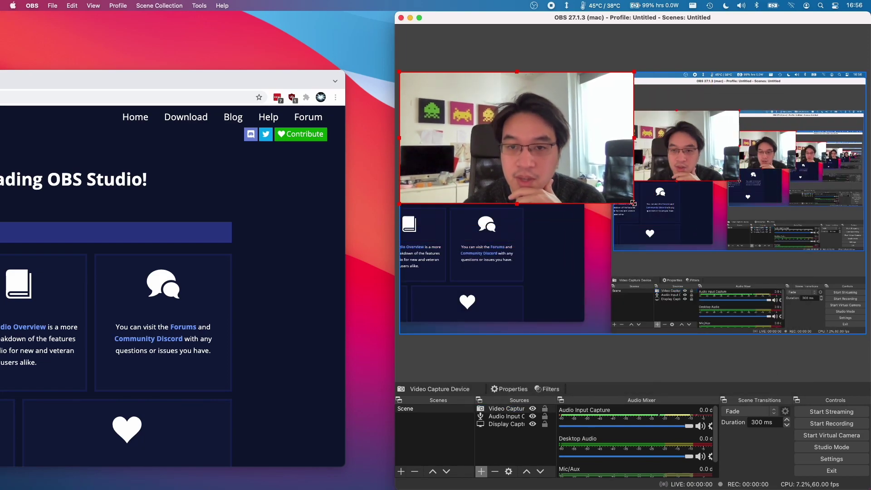
{"action": "left_click_drag", "start_coordinate": [633, 204], "coordinate": [521, 141]}
{"action": "left_click_drag", "start_coordinate": [455, 121], "coordinate": [800, 120]}
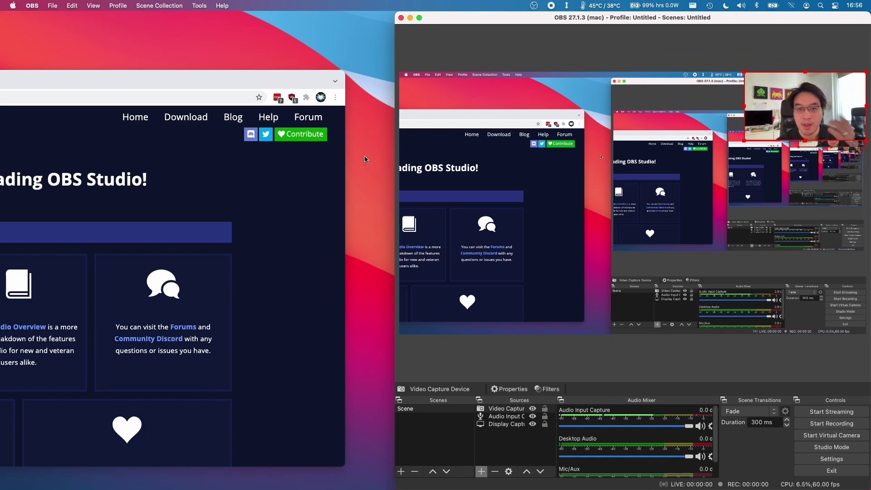
{"action": "mouse_move", "coordinate": [200, 84]}
{"action": "left_mouse_down"}
{"action": "mouse_move", "coordinate": [301, 84]}
{"action": "mouse_move", "coordinate": [484, 38]}
{"action": "mouse_move", "coordinate": [210, 92]}
{"action": "left_mouse_up"}
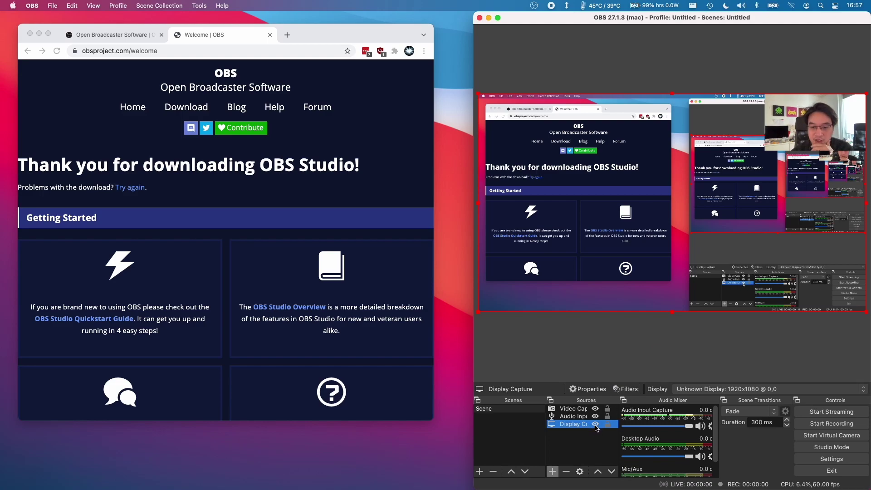
Step: Hide the Display Capture source using its eye icon
{"action": "left_click", "coordinate": [595, 424]}
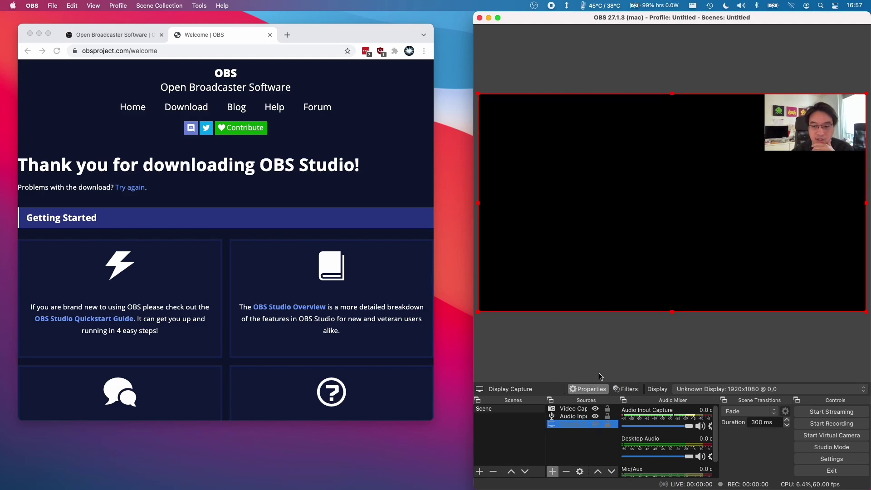
{"action": "left_click", "coordinate": [558, 460]}
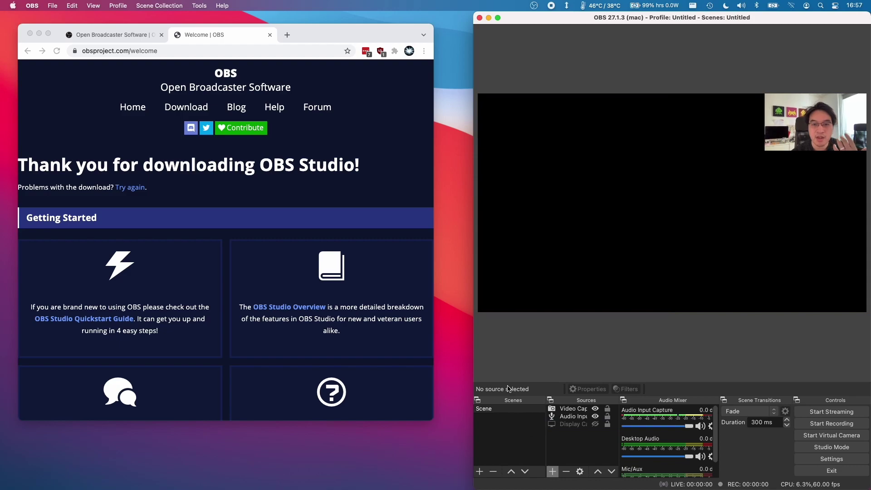
{"action": "left_click", "coordinate": [358, 190]}
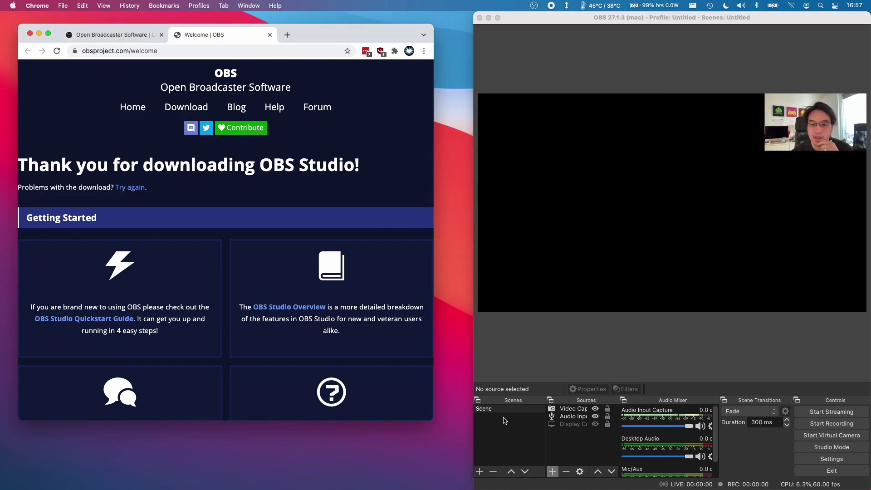
{"action": "left_click", "coordinate": [555, 472]}
Step: Add a Window Capture source capturing the '[Google Chrome] Welcome | OBS' window
{"action": "left_click", "coordinate": [553, 472]}
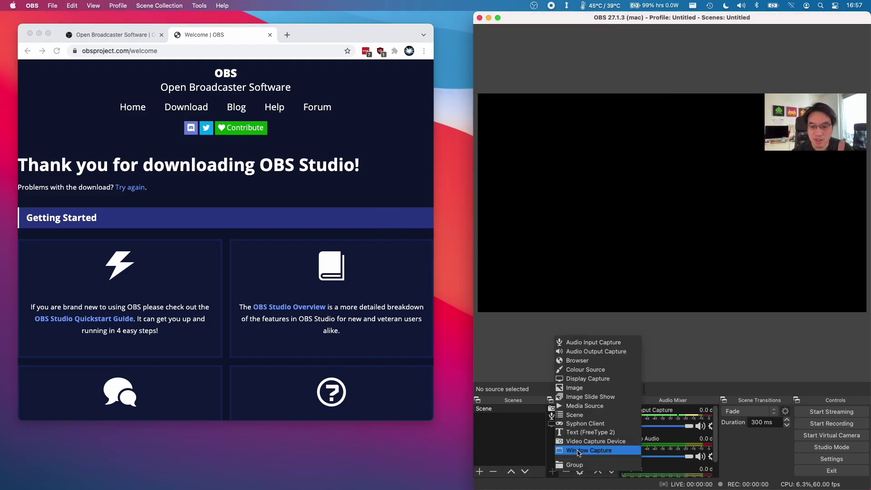
{"action": "left_click", "coordinate": [578, 451]}
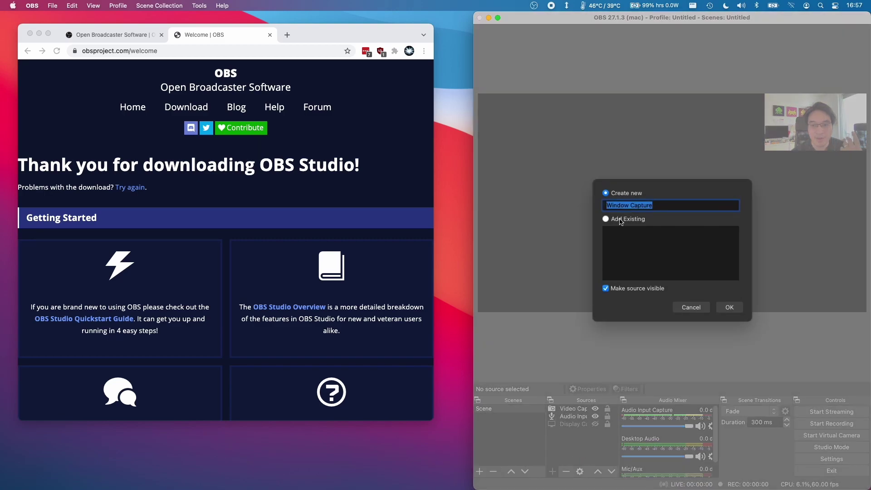
{"action": "left_click", "coordinate": [729, 307]}
{"action": "left_click", "coordinate": [721, 296]}
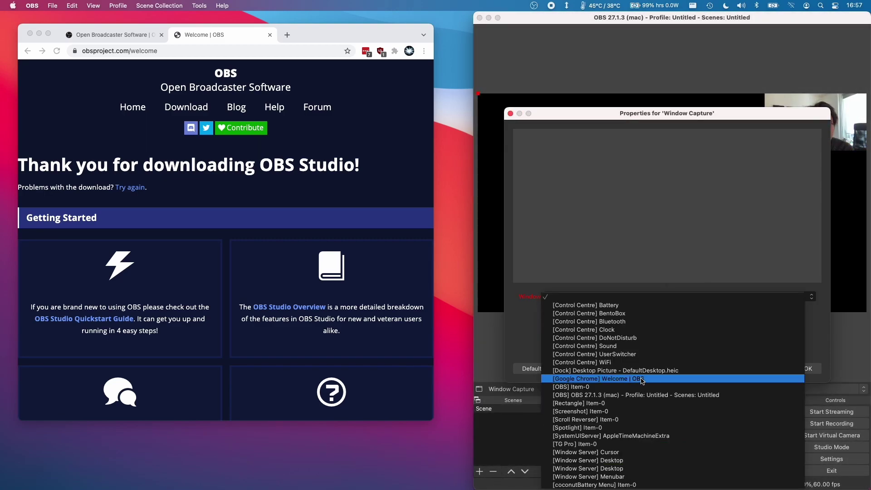
{"action": "left_click", "coordinate": [642, 379]}
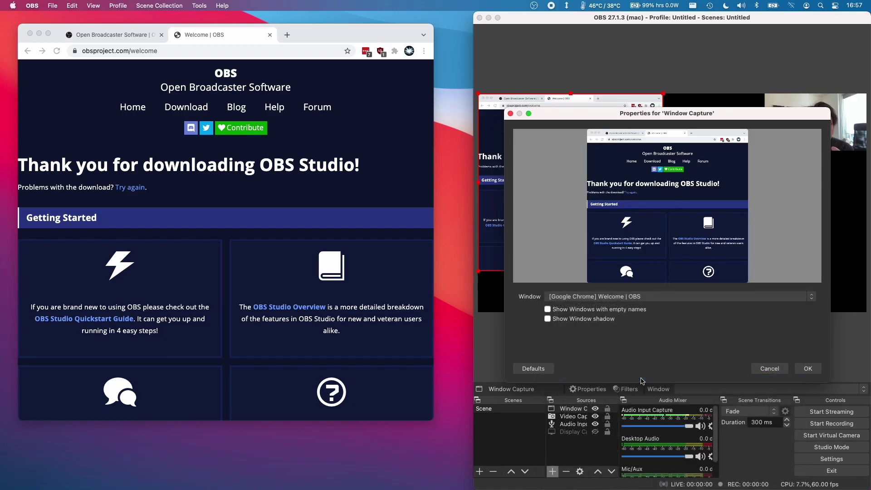
{"action": "left_click", "coordinate": [808, 369]}
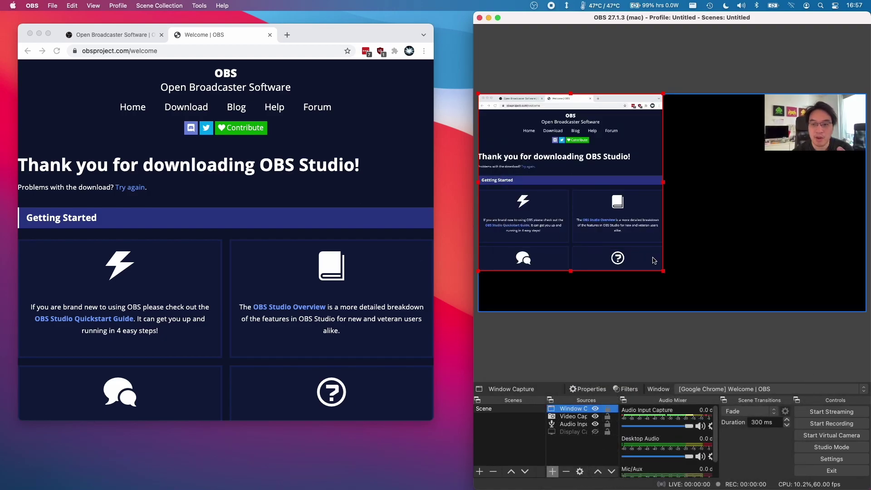
Step: Scale the Chrome window capture up to the canvas height and widen the Chrome browser window
{"action": "left_click_drag", "start_coordinate": [664, 269], "coordinate": [707, 311]}
{"action": "left_click", "coordinate": [386, 200]}
{"action": "left_click_drag", "start_coordinate": [433, 417], "coordinate": [460, 417]}
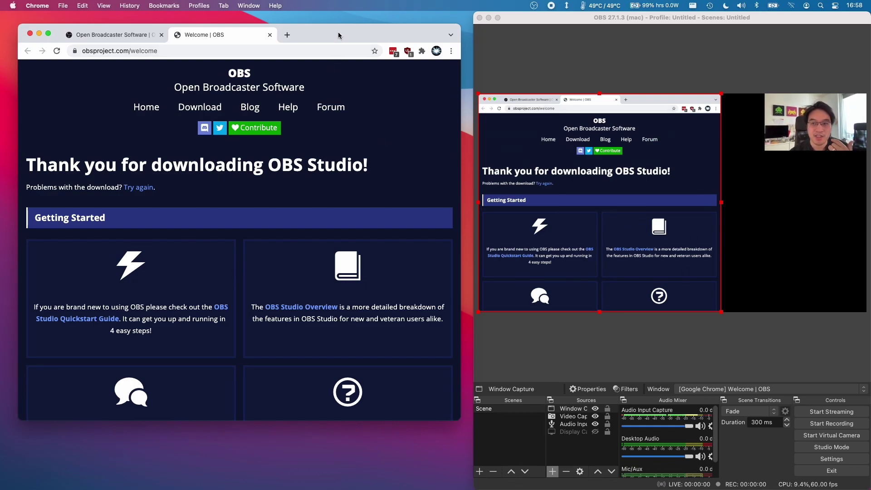
{"action": "left_click_drag", "start_coordinate": [339, 35], "coordinate": [328, 34]}
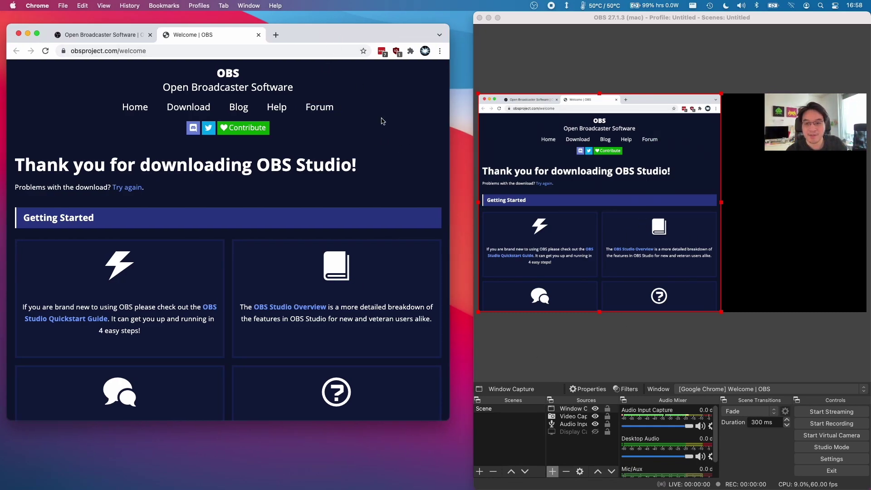
{"action": "left_click", "coordinate": [529, 315]}
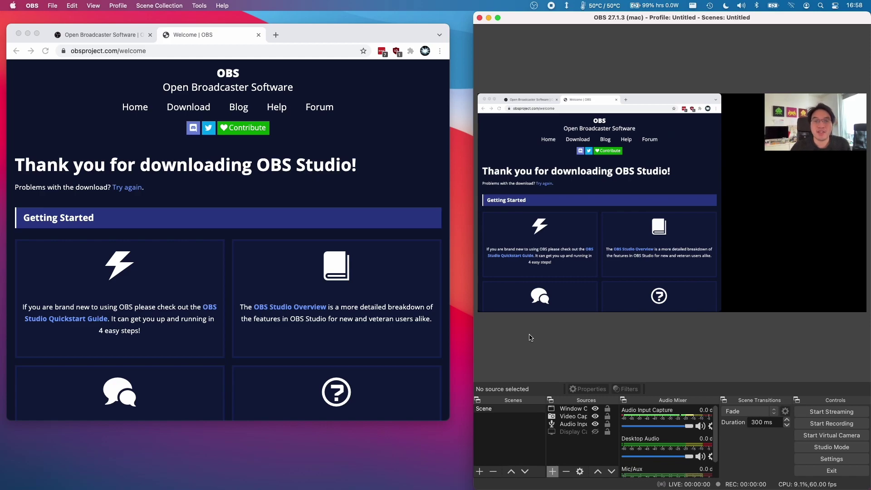